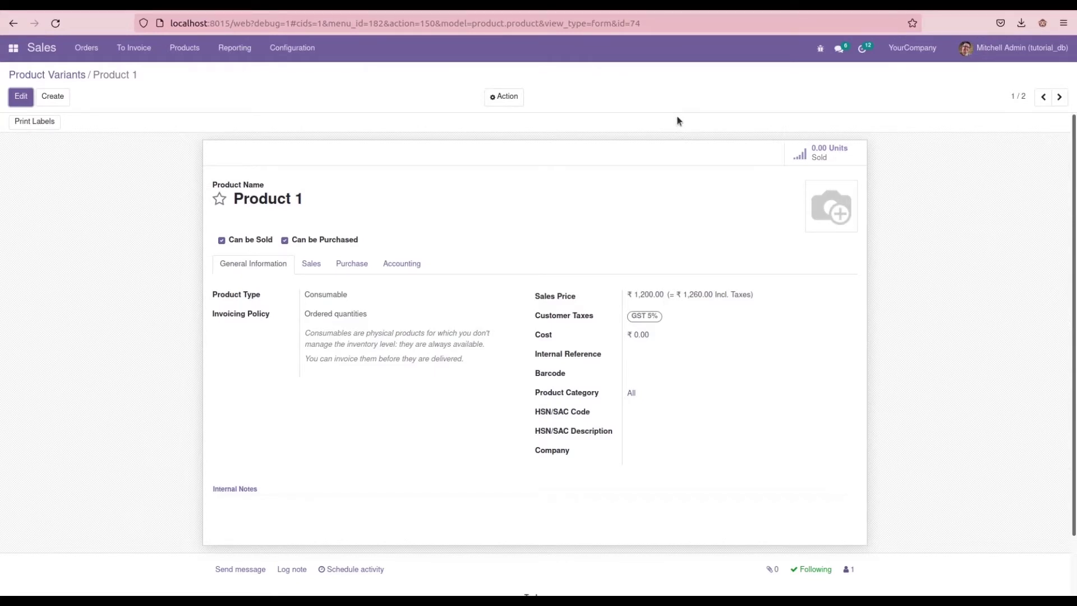
Step: Delete Product 1 (priced 1,200.00) via Action > Delete and confirm
{"action": "left_click", "coordinate": [513, 96]}
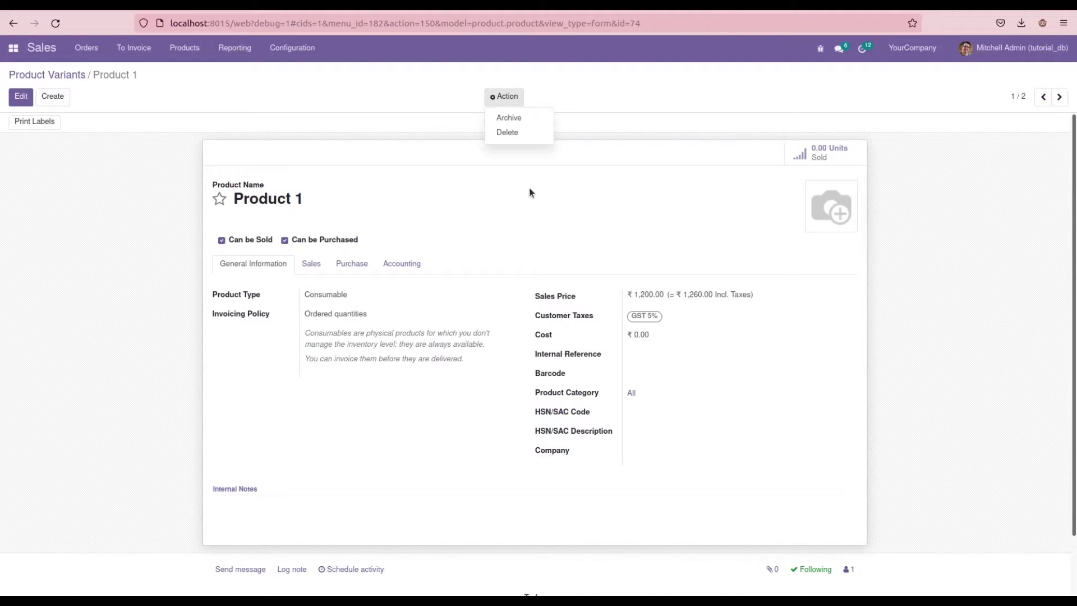
{"action": "left_click", "coordinate": [507, 133]}
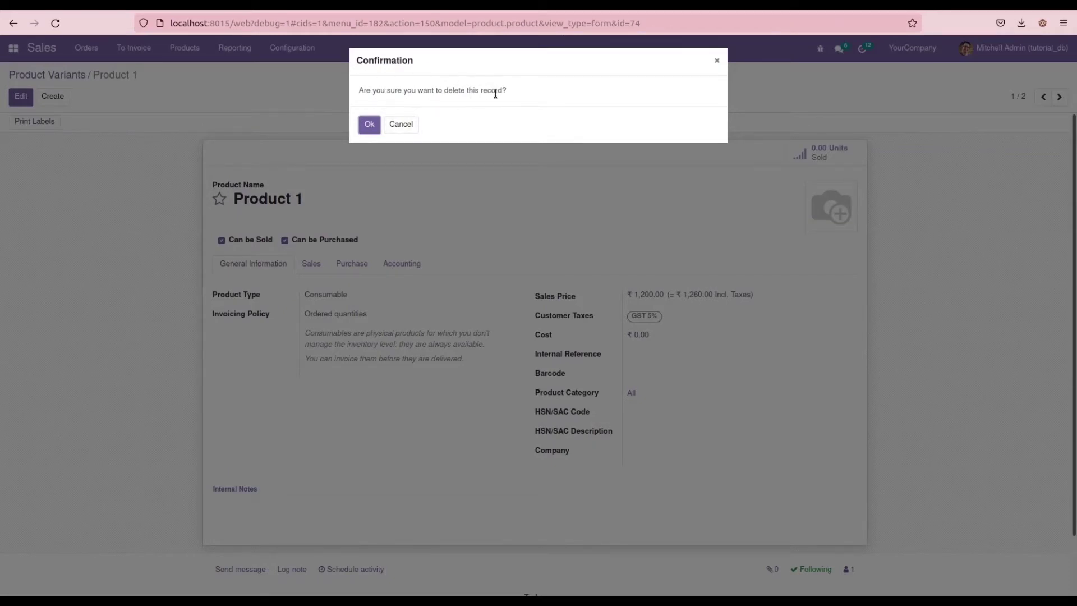
{"action": "left_click", "coordinate": [369, 124]}
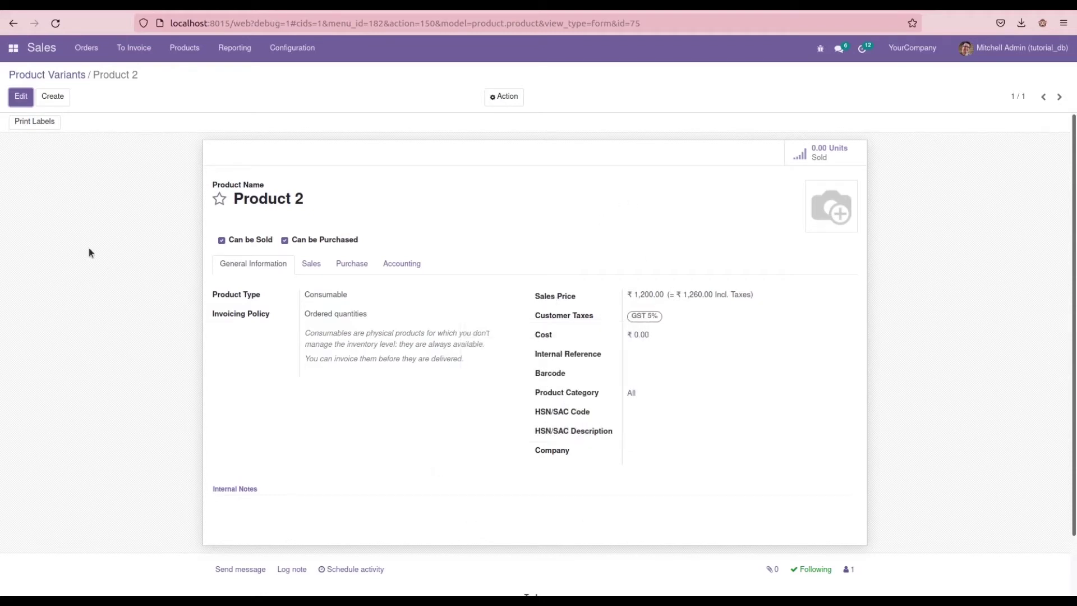
Step: Switch from the remaining Product 2 record to the code editor
{"action": "left_click", "coordinate": [4, 244]}
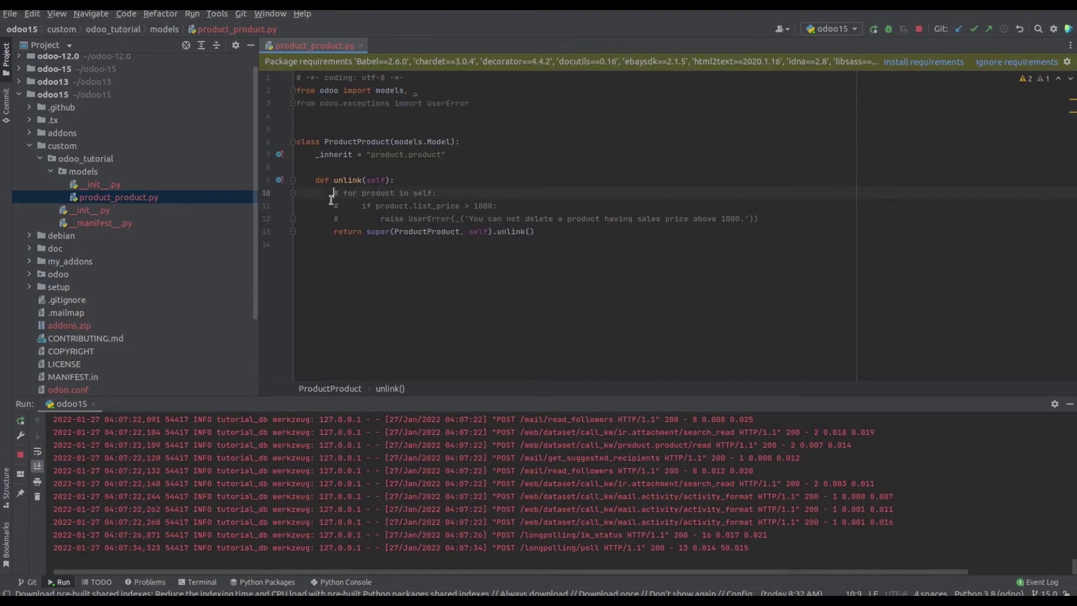
Step: Uncomment lines 10–12 of product_product.py, enabling the above-1000 price check in unlink
{"action": "left_click_drag", "start_coordinate": [332, 192], "coordinate": [335, 217]}
{"action": "key", "text": "ctrl+slash"}
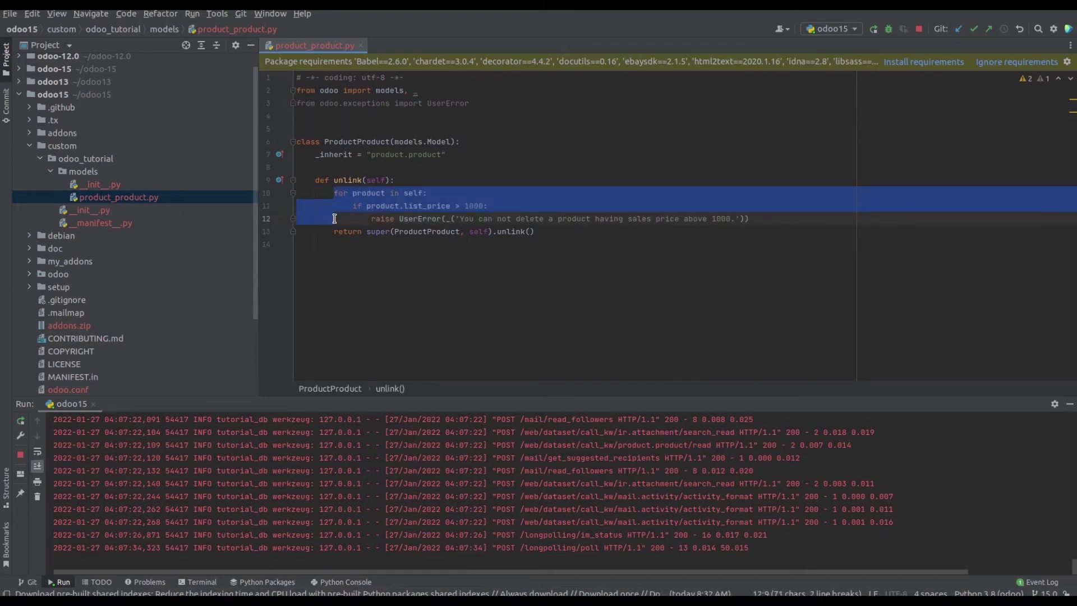
{"action": "left_click", "coordinate": [459, 287]}
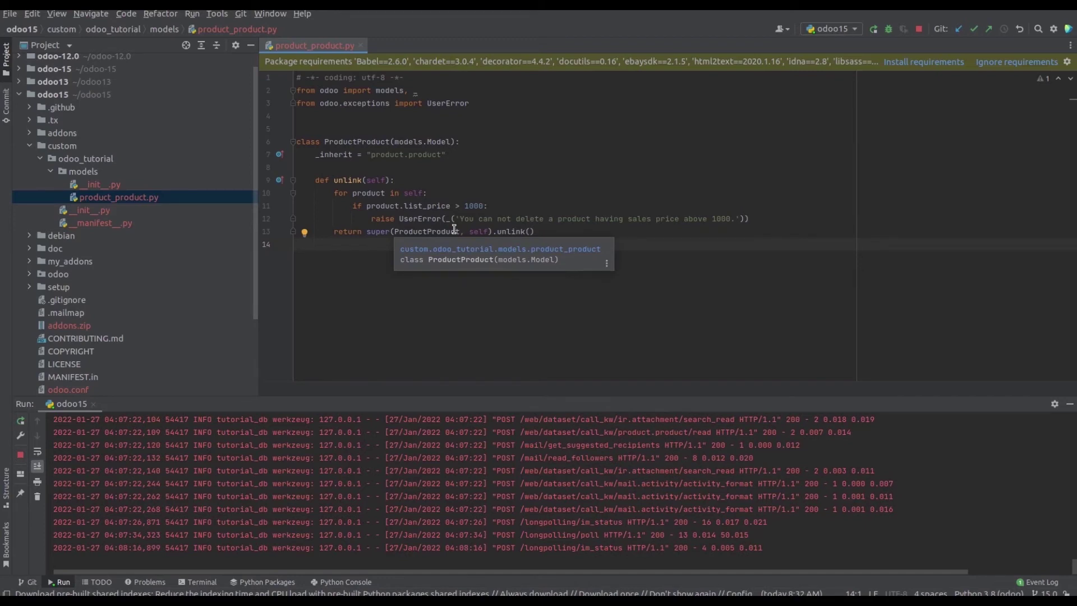
Step: Rerun the Odoo server from PyCharm and return to the Product 2 form
{"action": "left_click", "coordinate": [873, 28]}
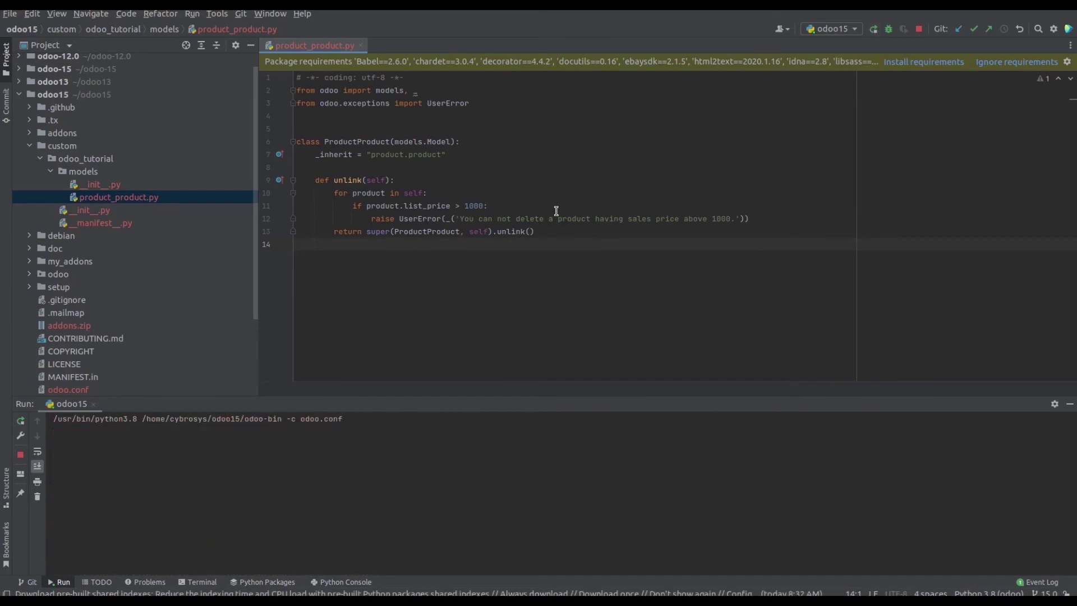
{"action": "key", "text": "alt+Tab"}
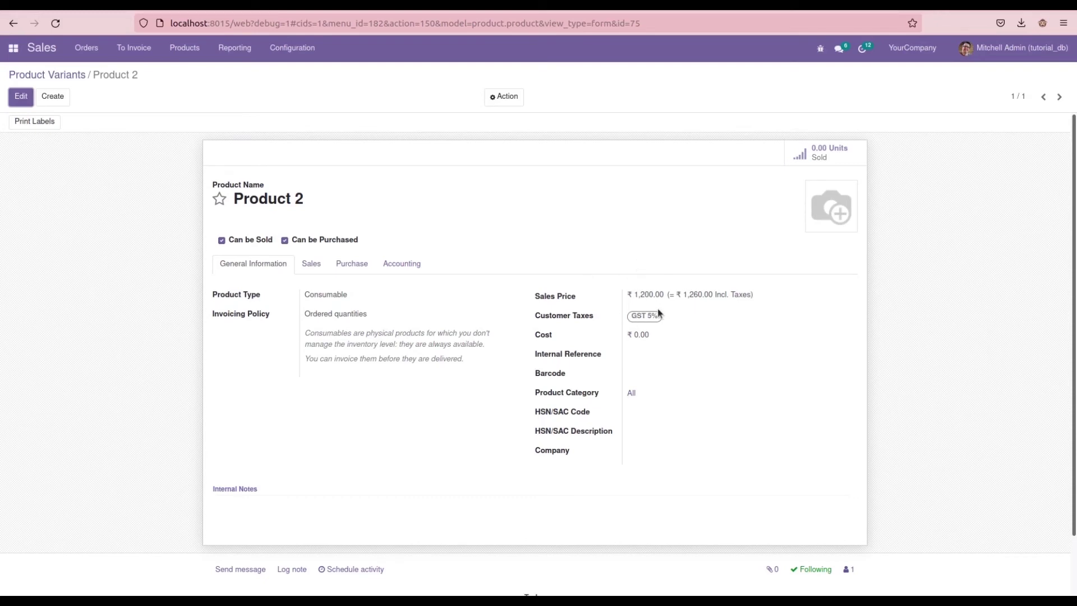
Step: Try deleting Product 2 (priced 1,200.00) via Action > Delete and confirm
{"action": "left_click", "coordinate": [504, 97]}
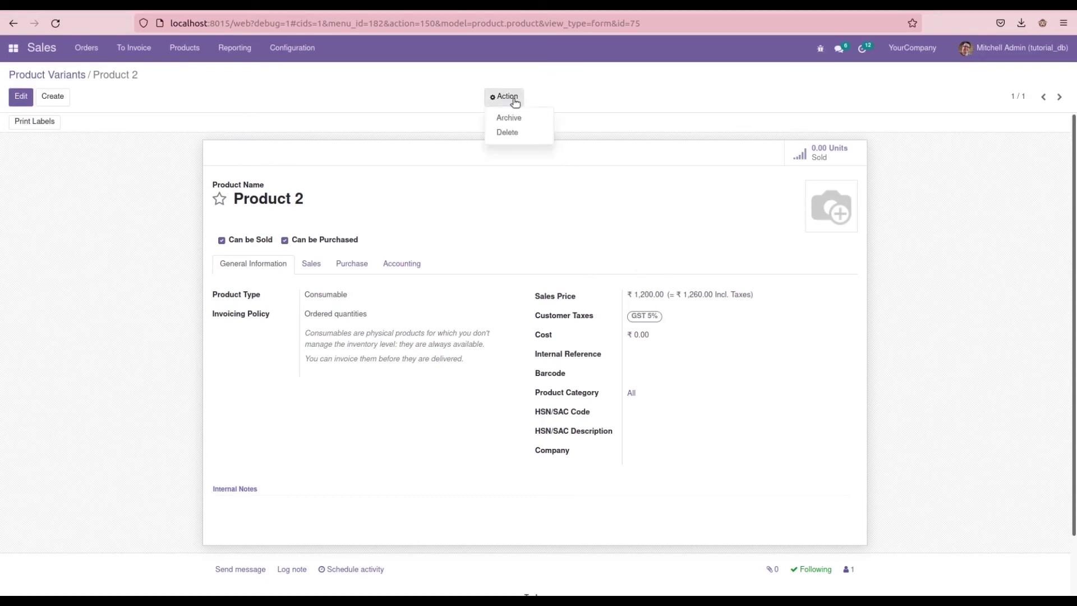
{"action": "left_click", "coordinate": [507, 132]}
{"action": "left_click", "coordinate": [369, 123]}
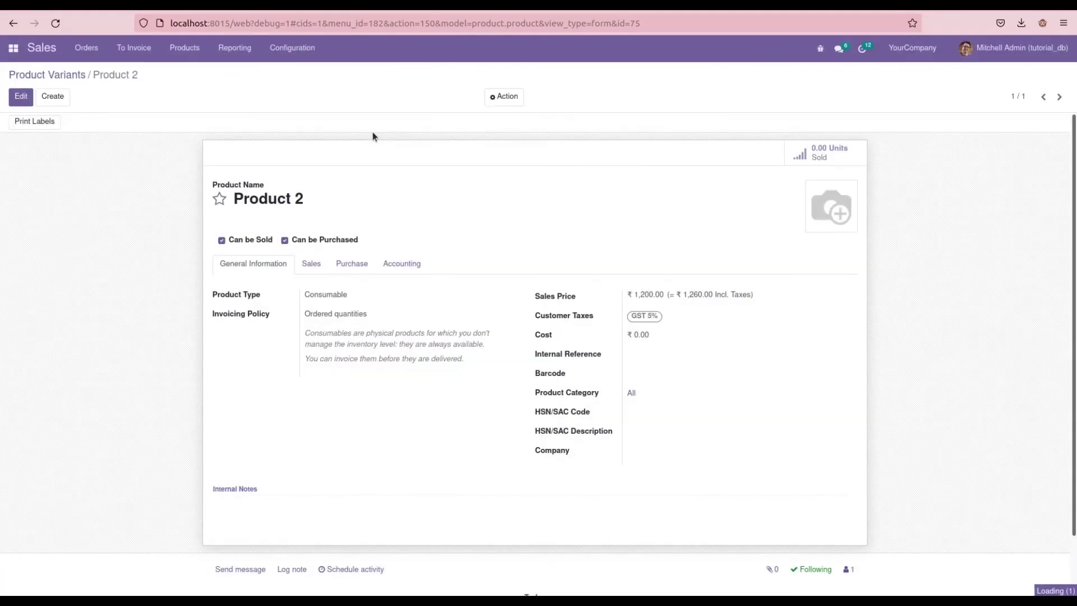